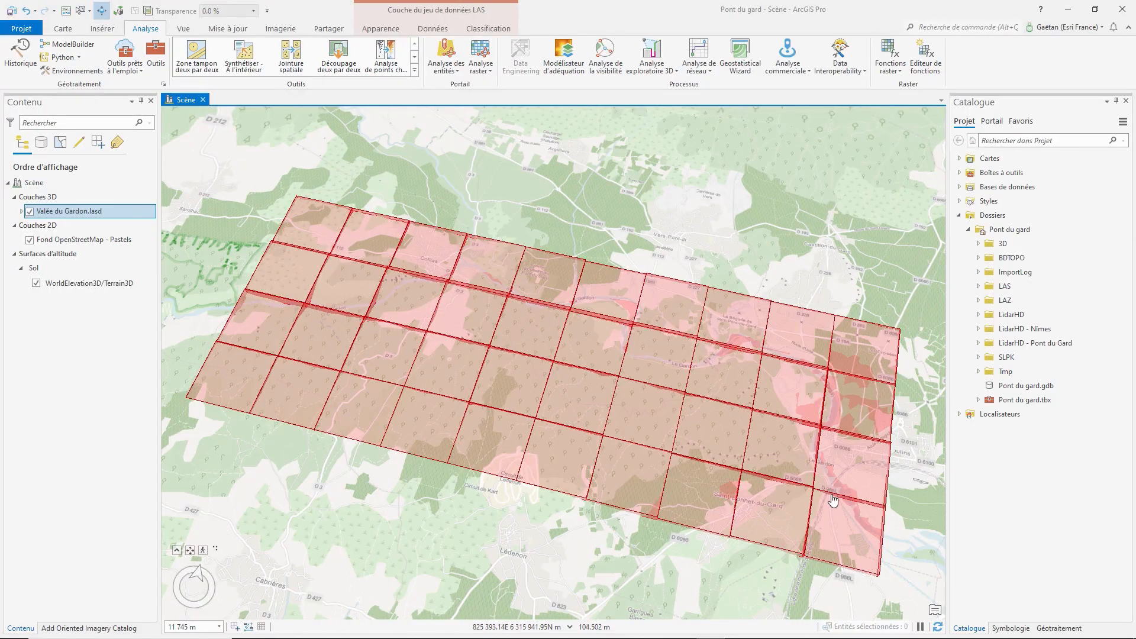
Examine the LAS point cloud around the river bridge and roundabout, then return to the full extent of Valée du Gardon.lasd.
scroll(833, 501, "up", 5)
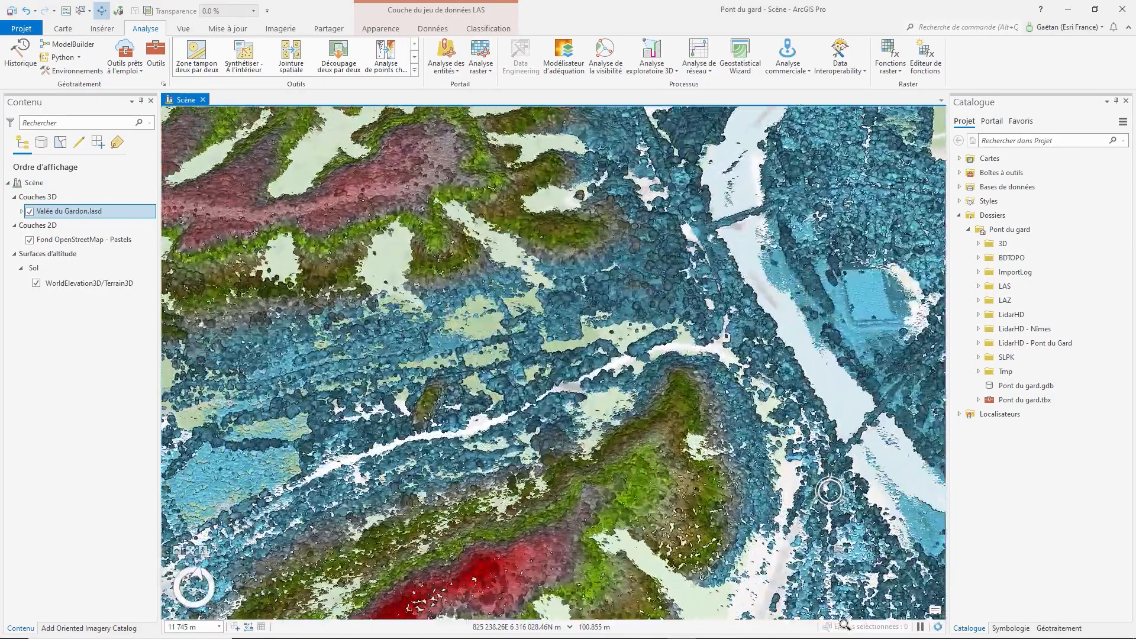
scroll(741, 478, "up", 5)
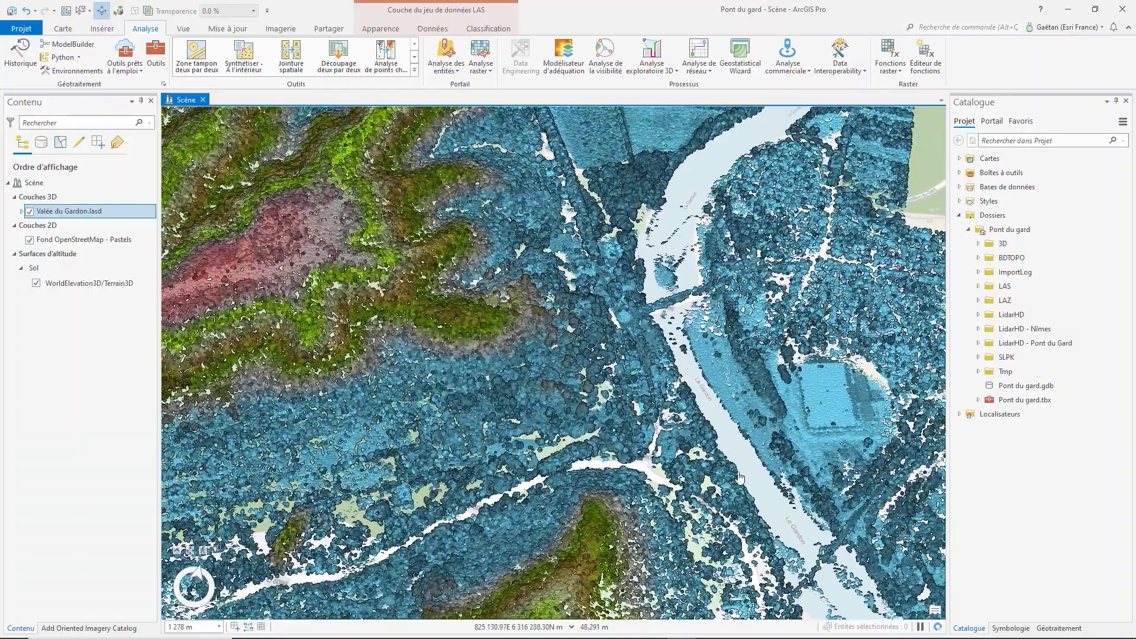
scroll(741, 478, "up", 5)
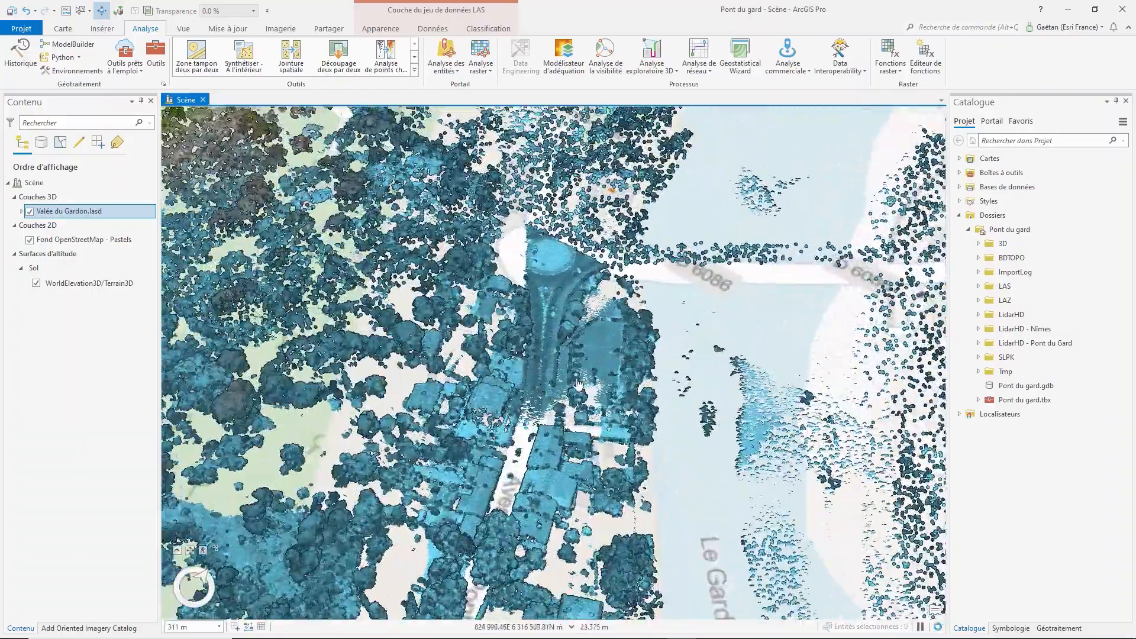
left_click_drag(578, 384, 561, 384)
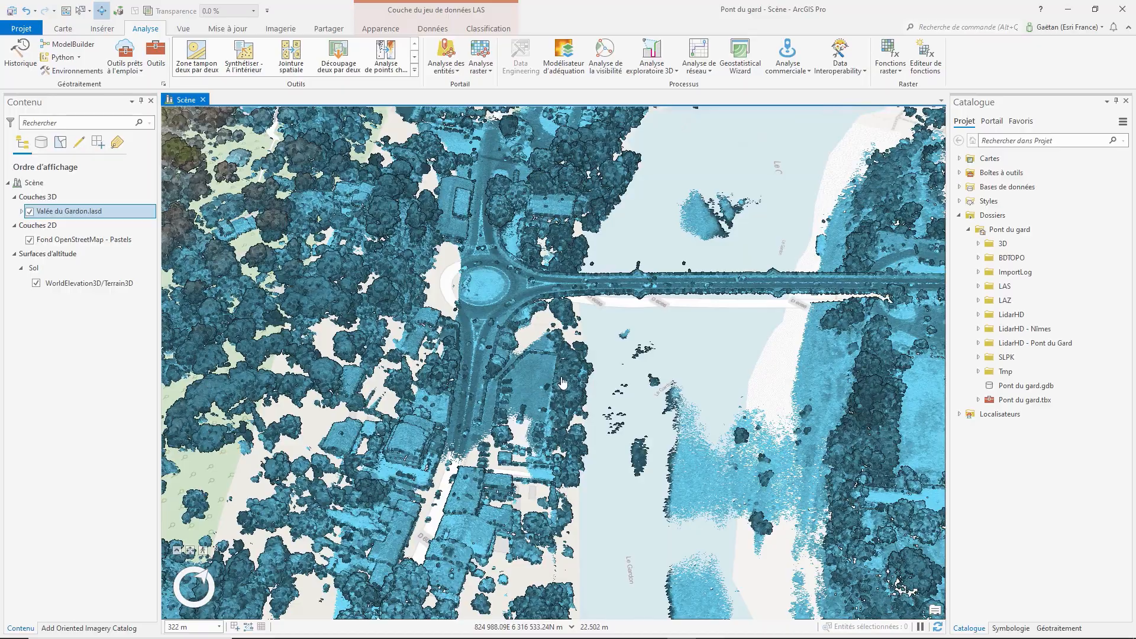
left_click_drag(540, 381, 687, 335)
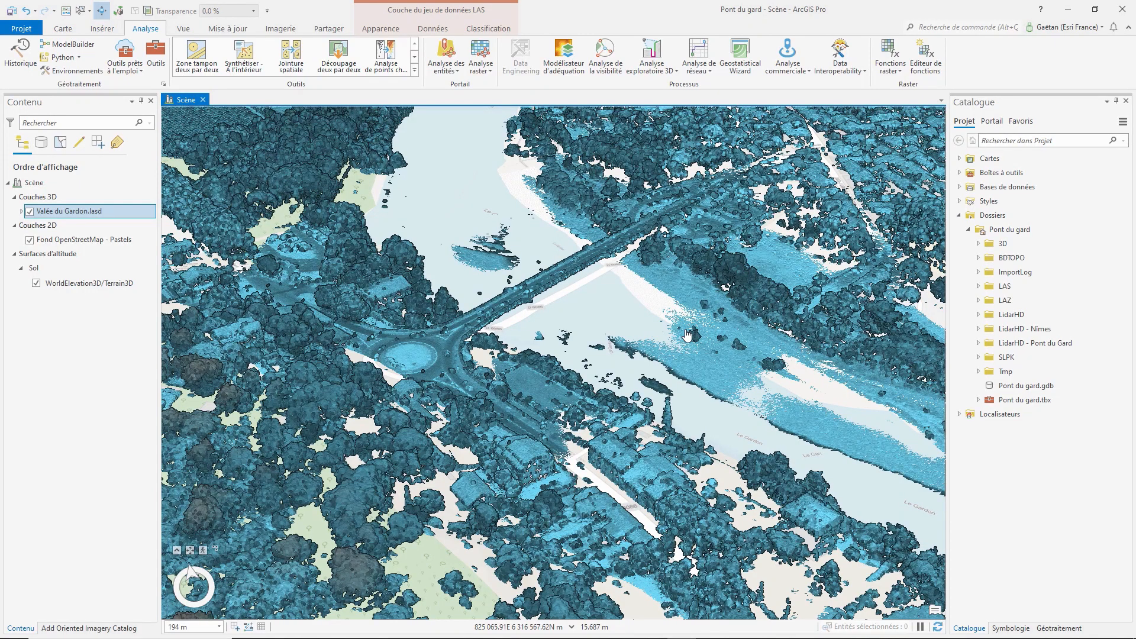
scroll(535, 387, "up", 3)
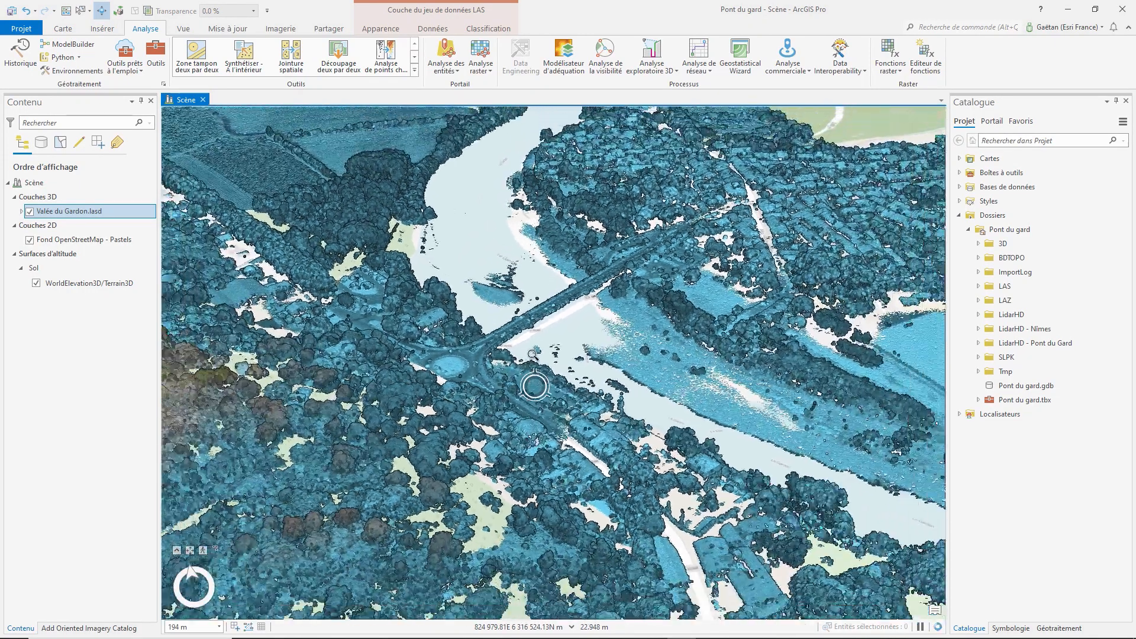
scroll(532, 354, "down", 5)
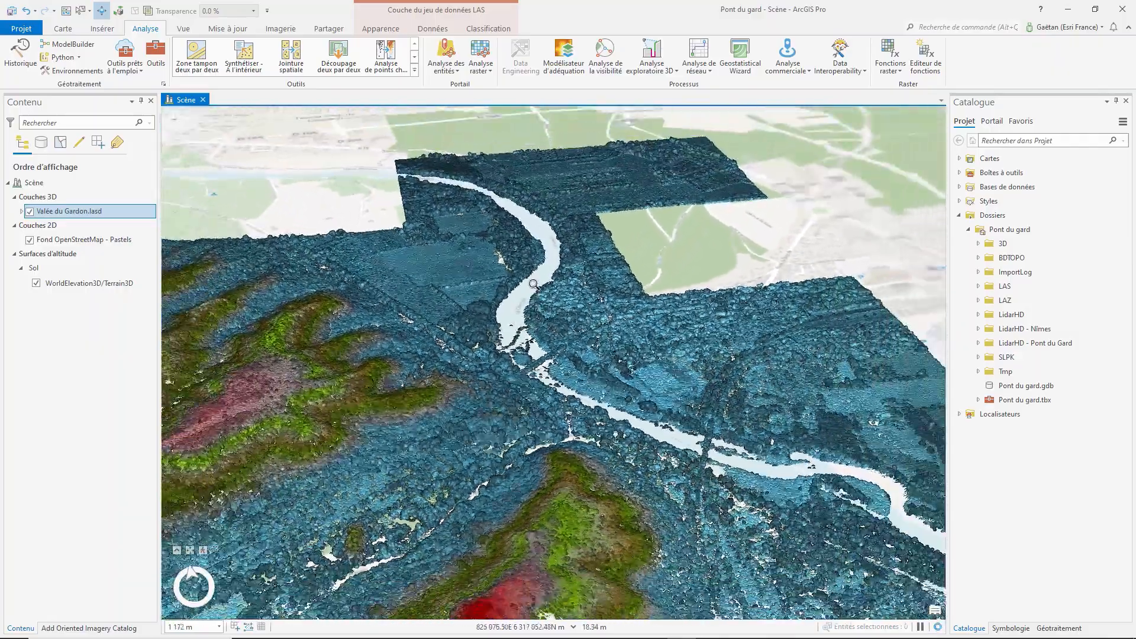
scroll(535, 354, "down", 5)
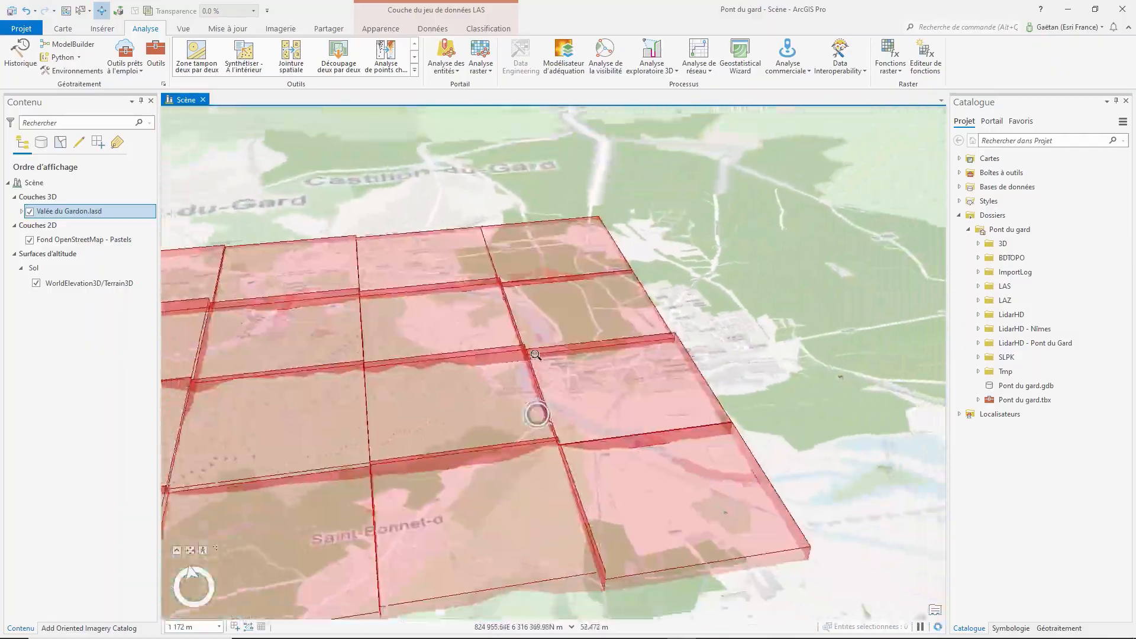
scroll(534, 354, "down", 4)
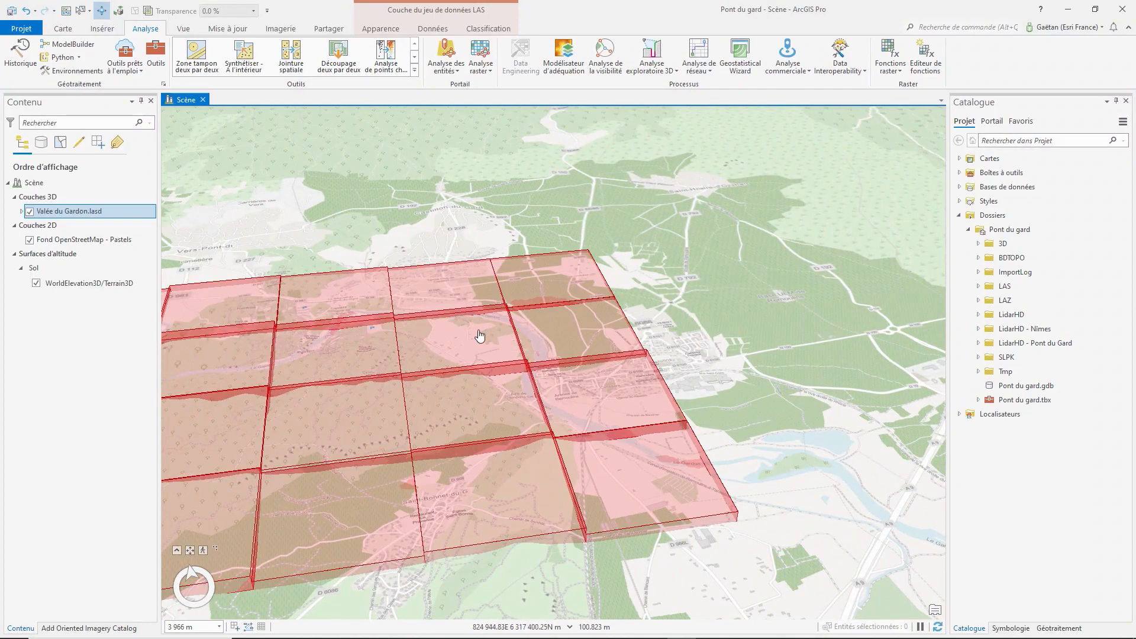
left_click(96, 212, "alt")
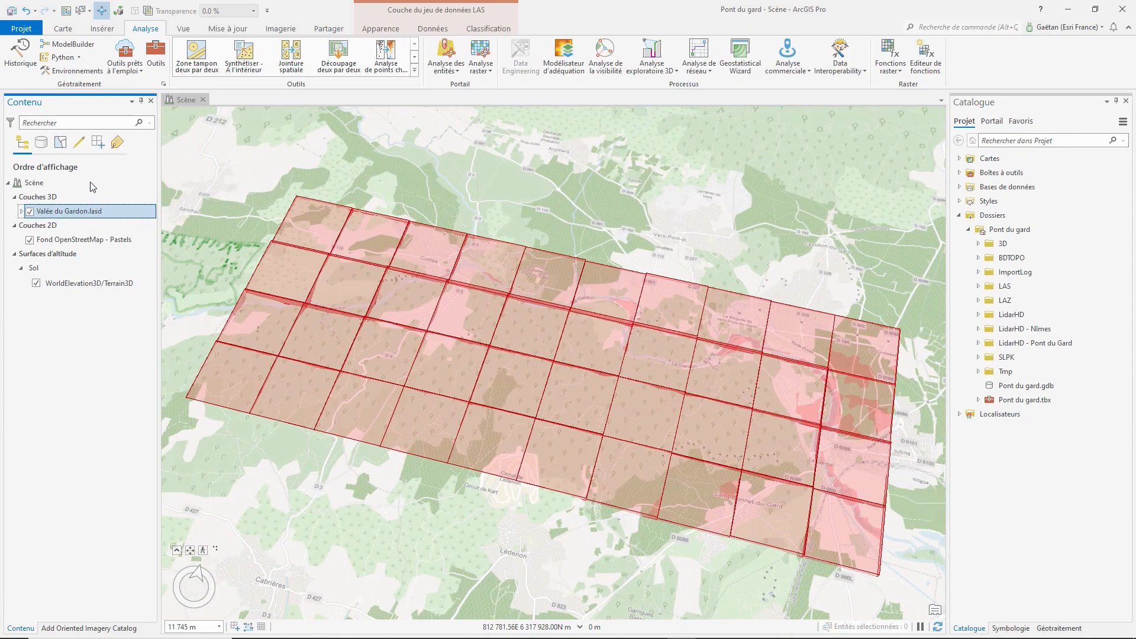
Open the Créer une pyramide de jeu de données LAS geoprocessing tool with Valée du Gardon.lasd as its input dataset.
left_click(157, 58)
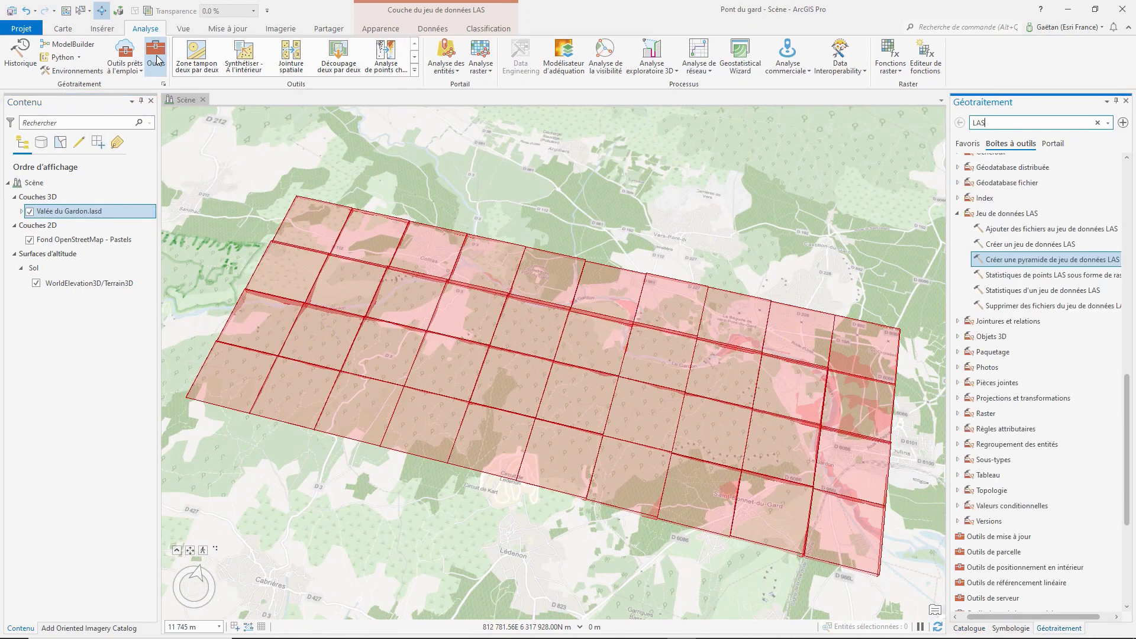
left_click(1009, 264)
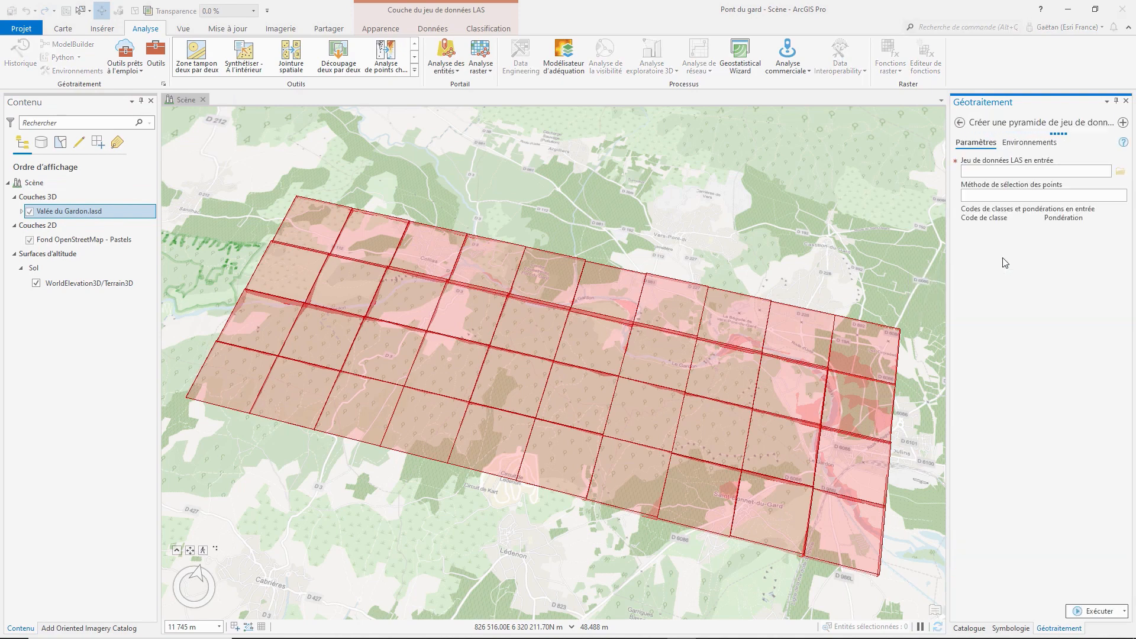
left_click(1107, 172)
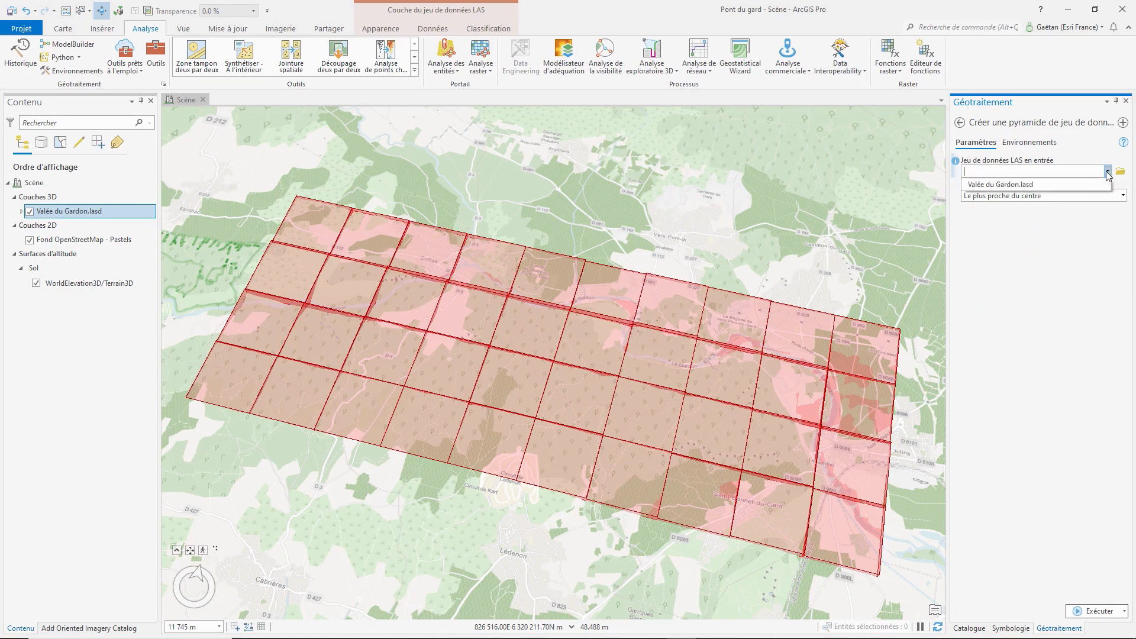
left_click(1049, 184)
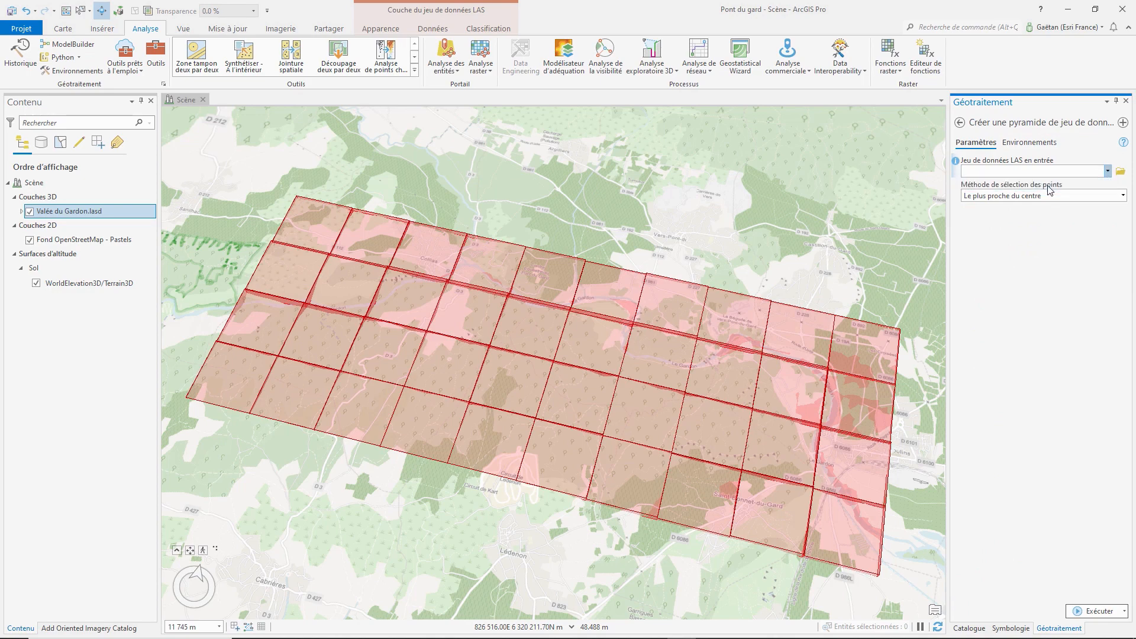
Set the point selection method to Le plus proche du centre and run the LAS pyramid tool.
left_click(1124, 196)
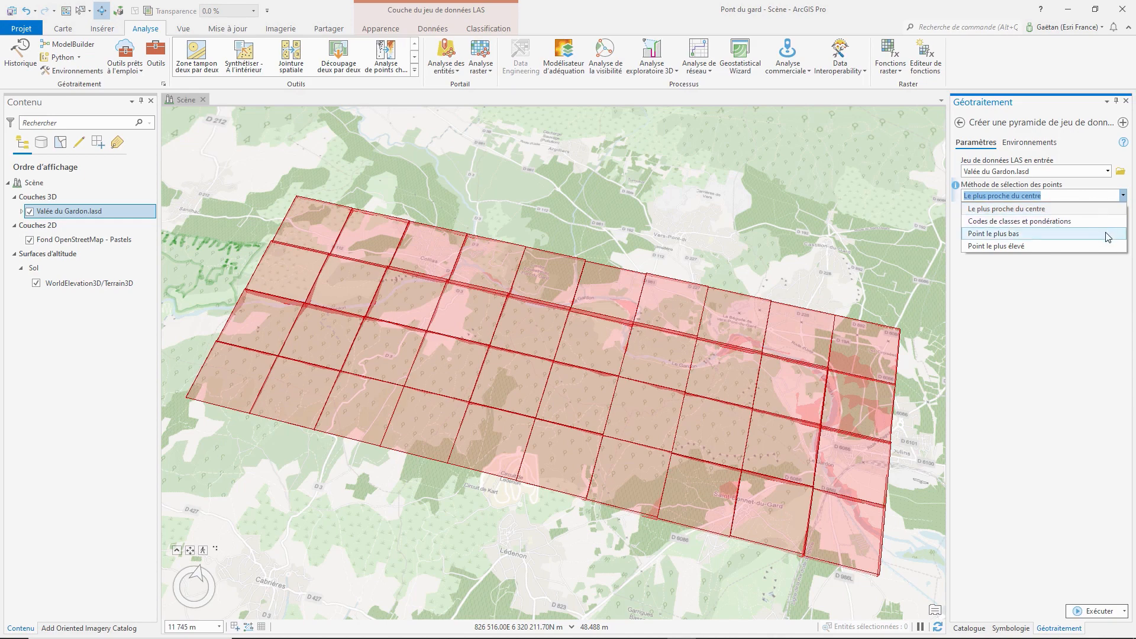
left_click(1081, 209)
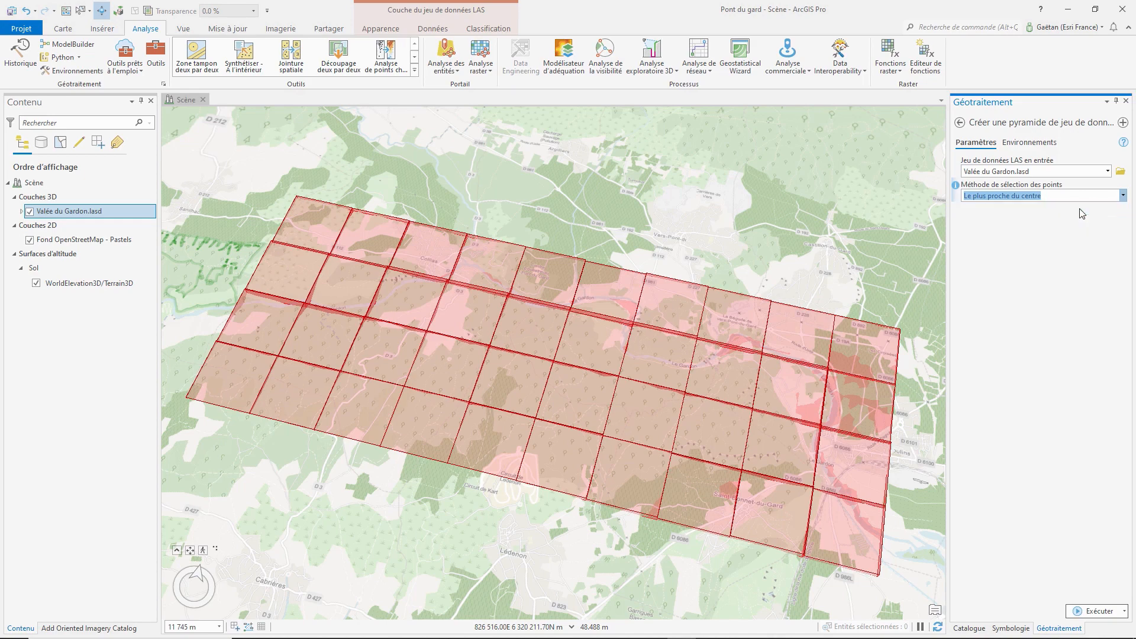
left_click(1096, 612)
mouse_move(1091, 615)
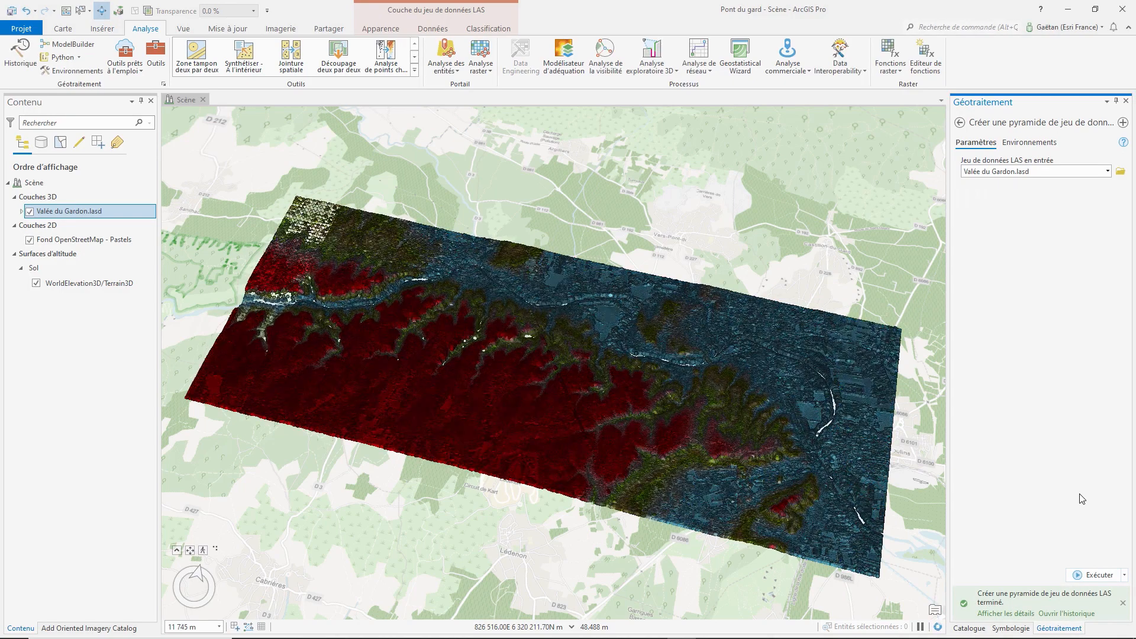
View the pyramid tool's run details, and locate the Valée du Gardon.lasd.slas folder inside the LAS folder in File Explorer.
left_click(982, 614)
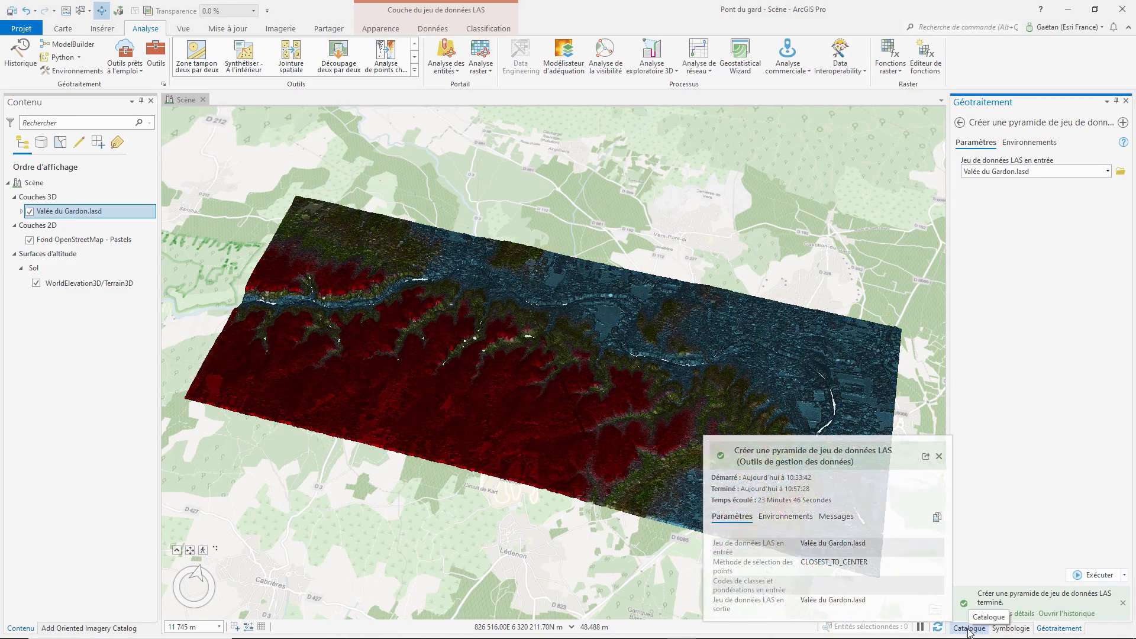
left_click(969, 628)
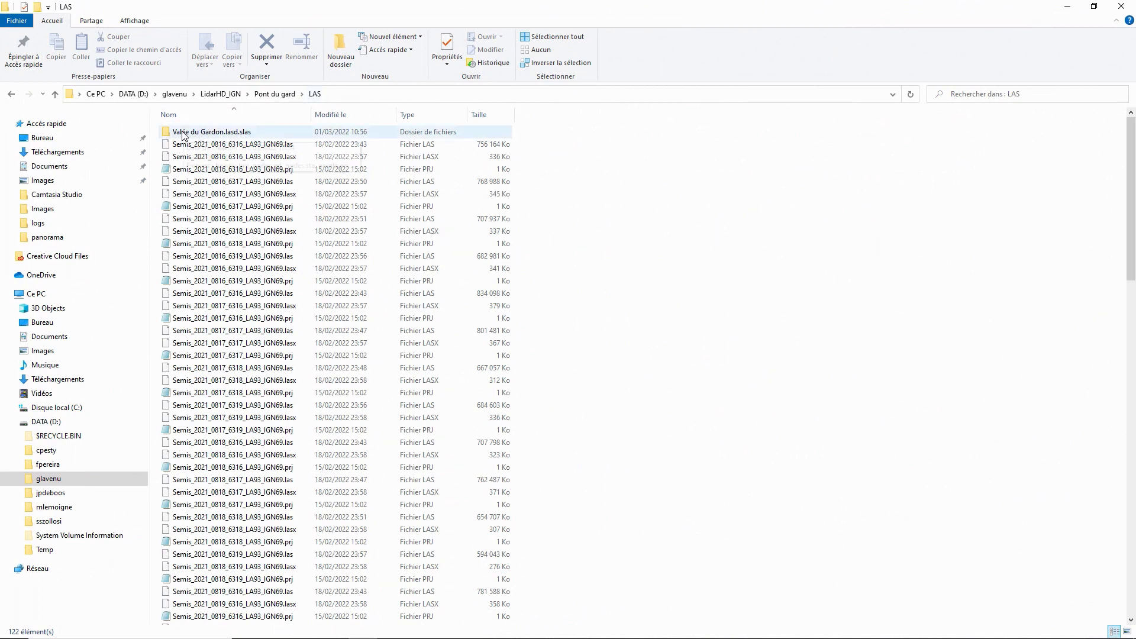
left_click(186, 135)
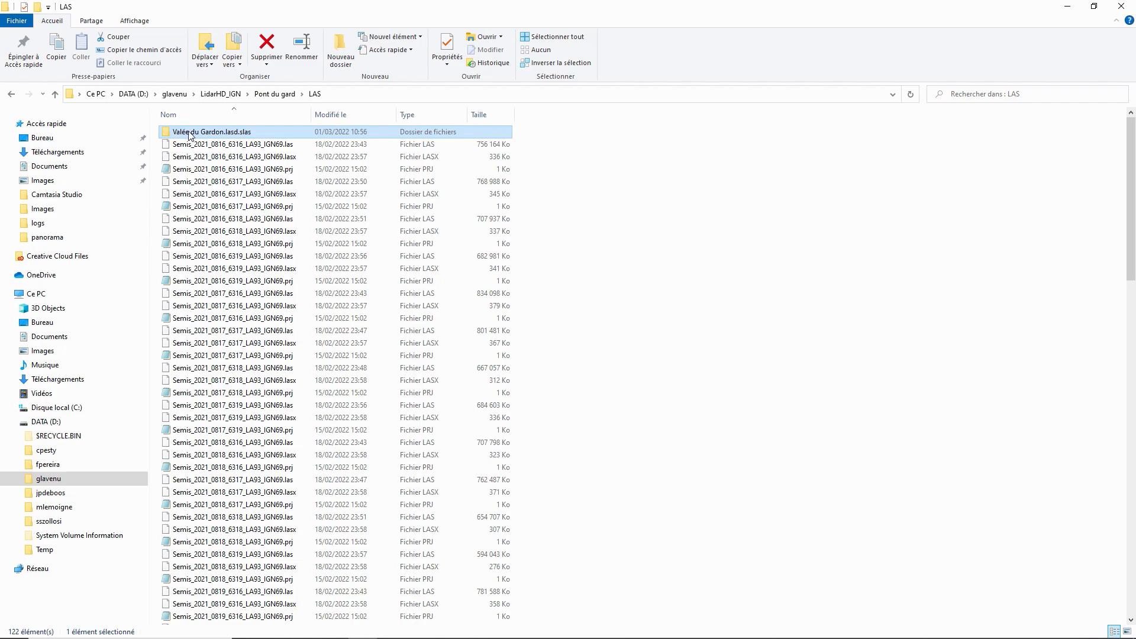
mouse_move(192, 135)
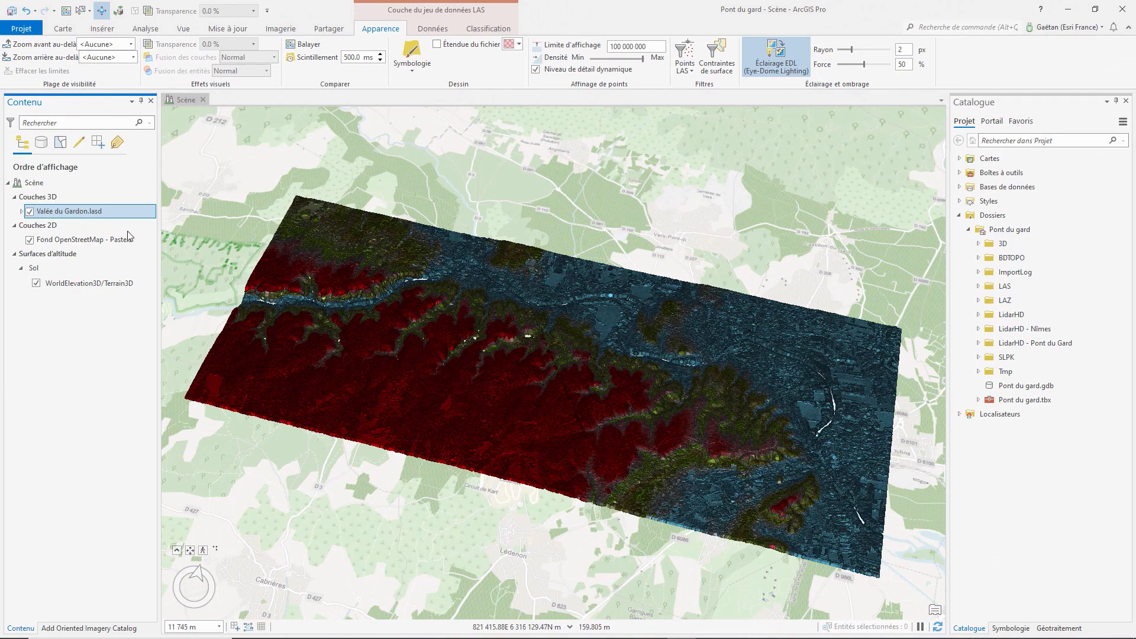
Check the LAS point count in the source properties of the Valée du Gardon.lasd layer.
right_click(81, 213)
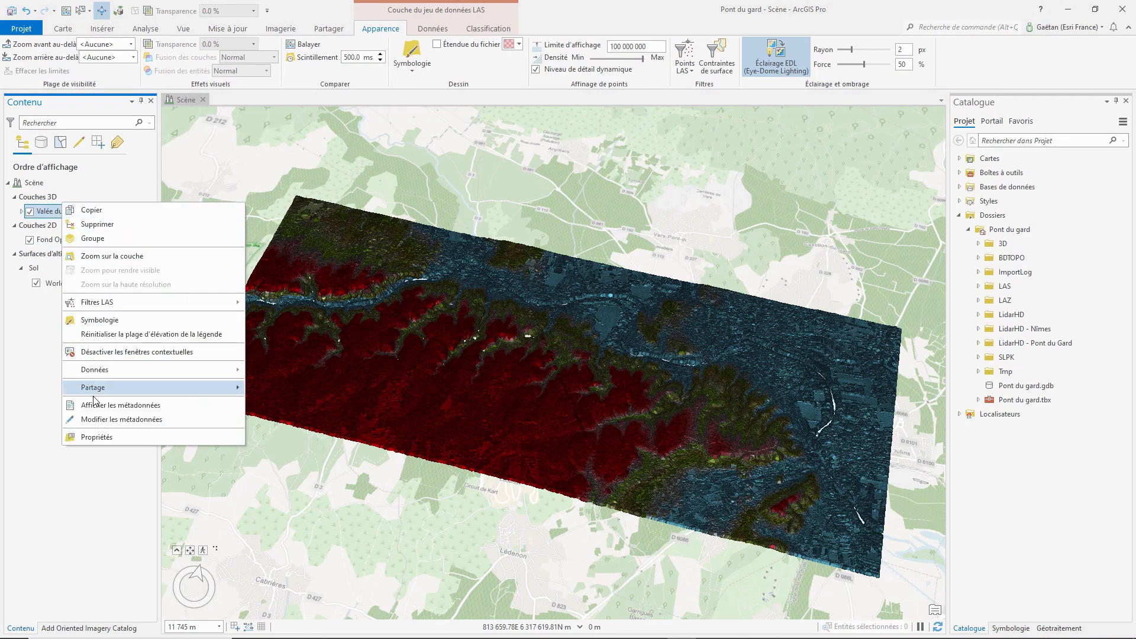
left_click(89, 437)
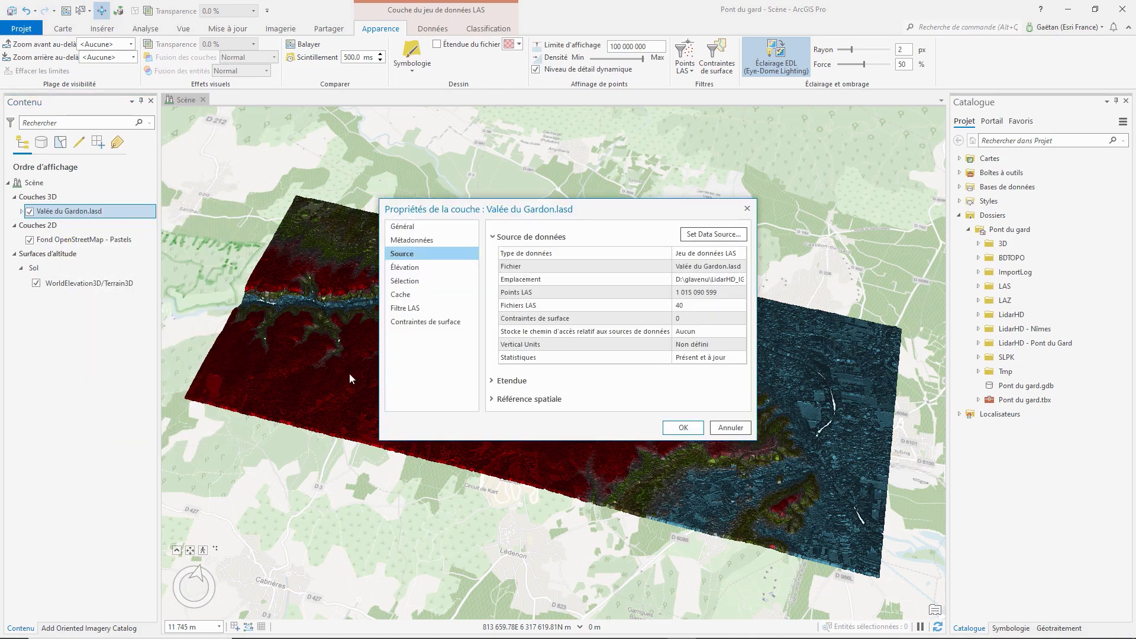
left_click_drag(735, 292, 659, 288)
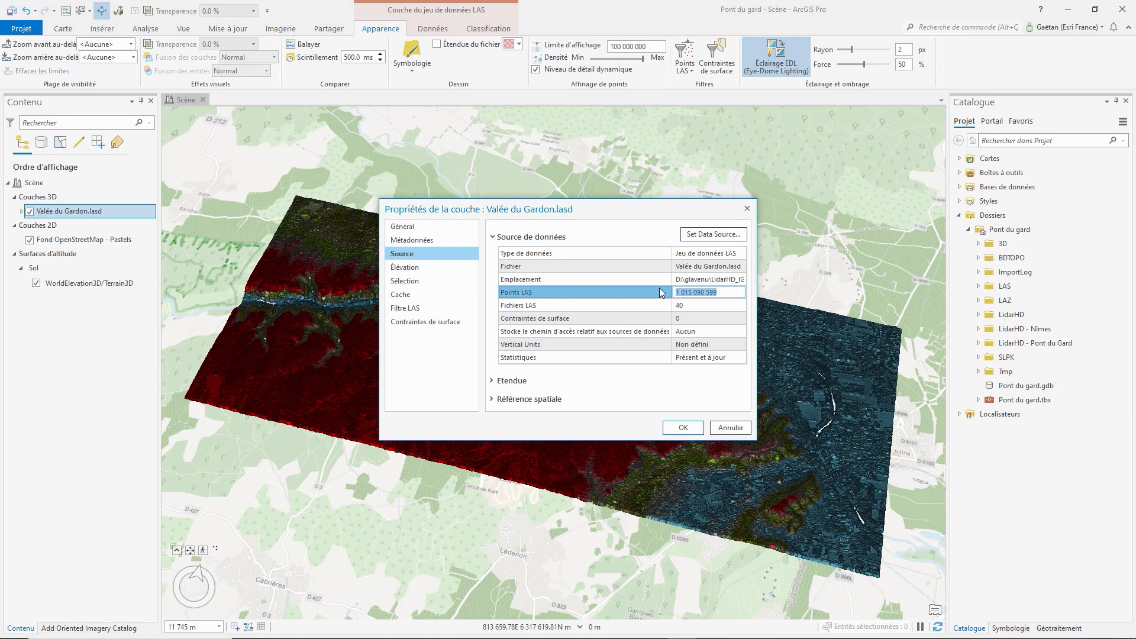
left_click(681, 426)
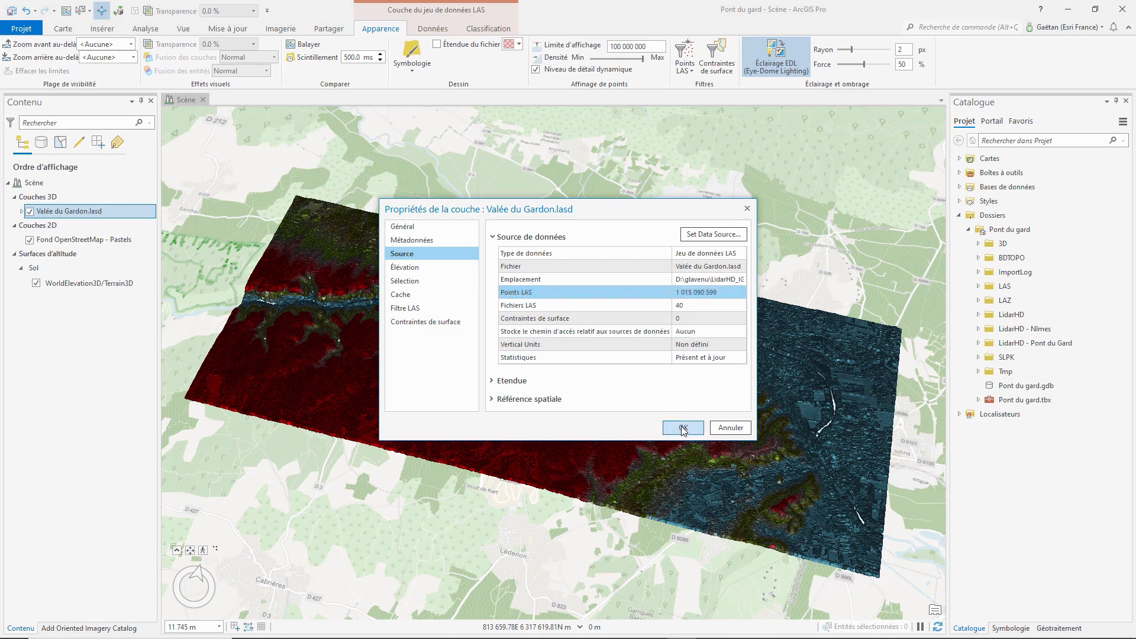
Turn off Eye-Dome Lighting for the LAS layer and hide the Fond OpenStreetMap - Pastels basemap.
left_click(768, 64)
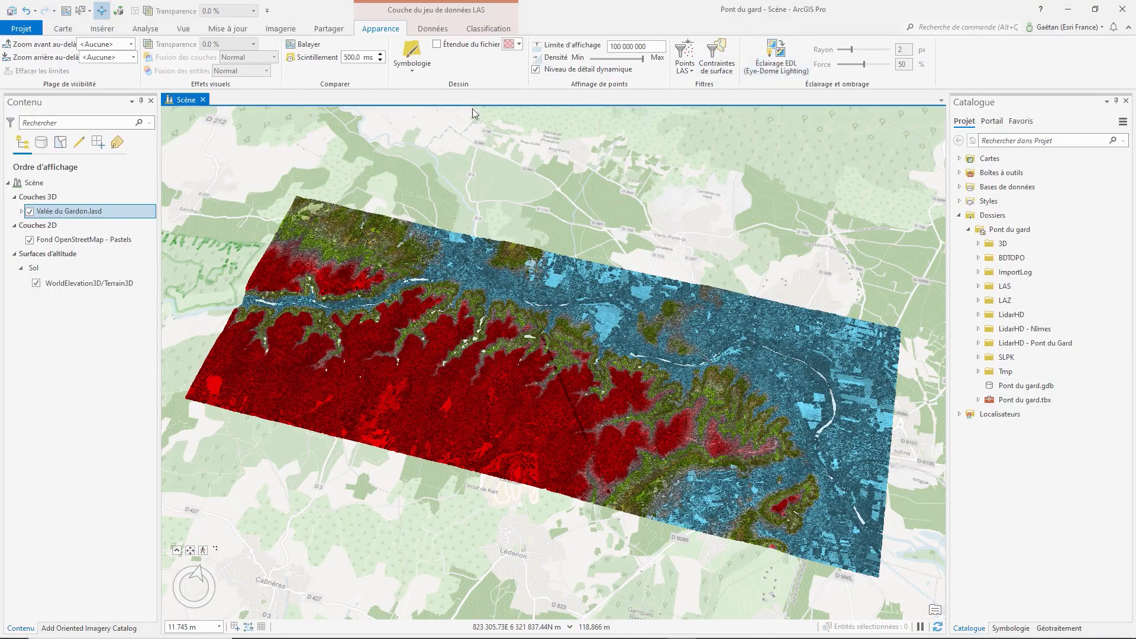
left_click(30, 240)
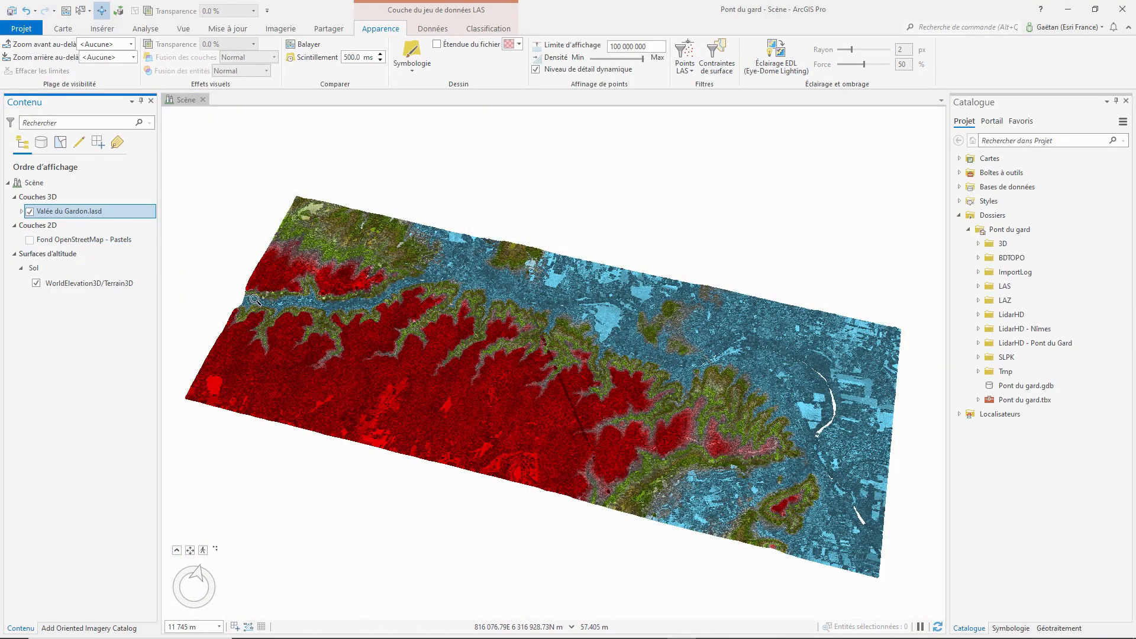
Examine the point cloud along the river and around the arched Pont du Gard bridge from close, oblique viewpoints.
scroll(253, 299, "up", 5)
scroll(253, 300, "up", 5)
left_click_drag(224, 335, 427, 286)
key("ctrl+q")
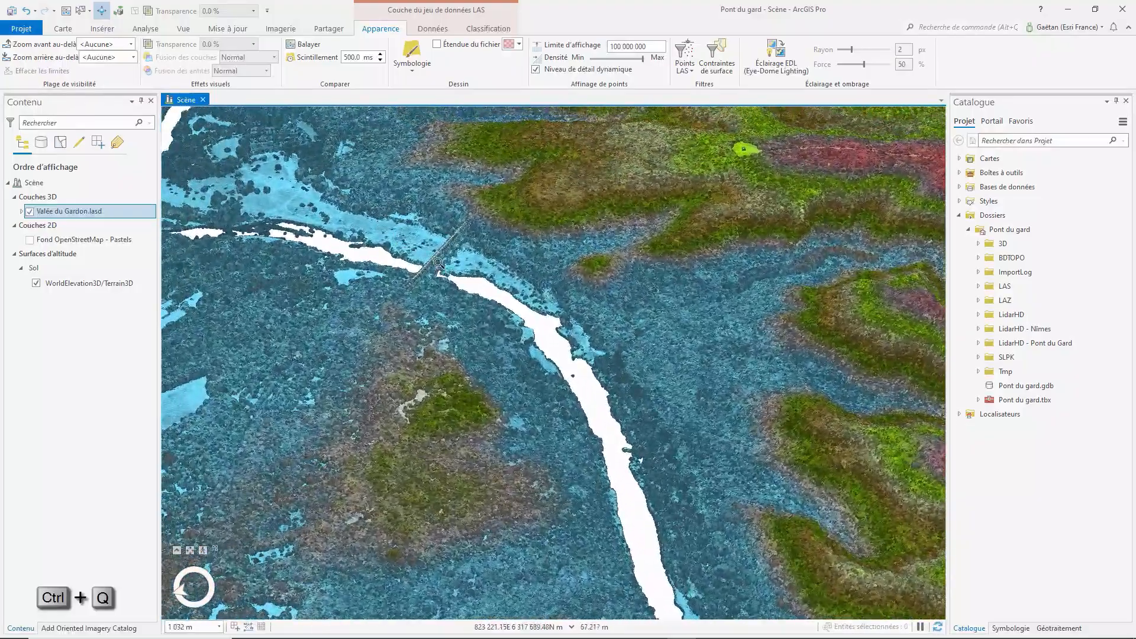
scroll(438, 262, "up", 3)
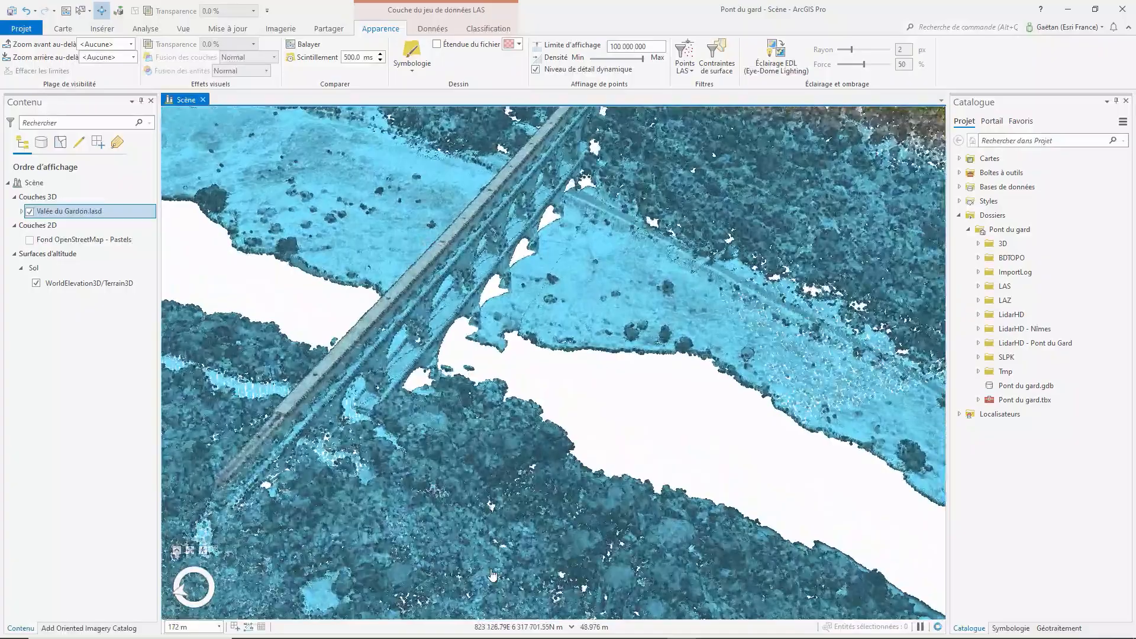
left_click_drag(560, 560, 523, 479)
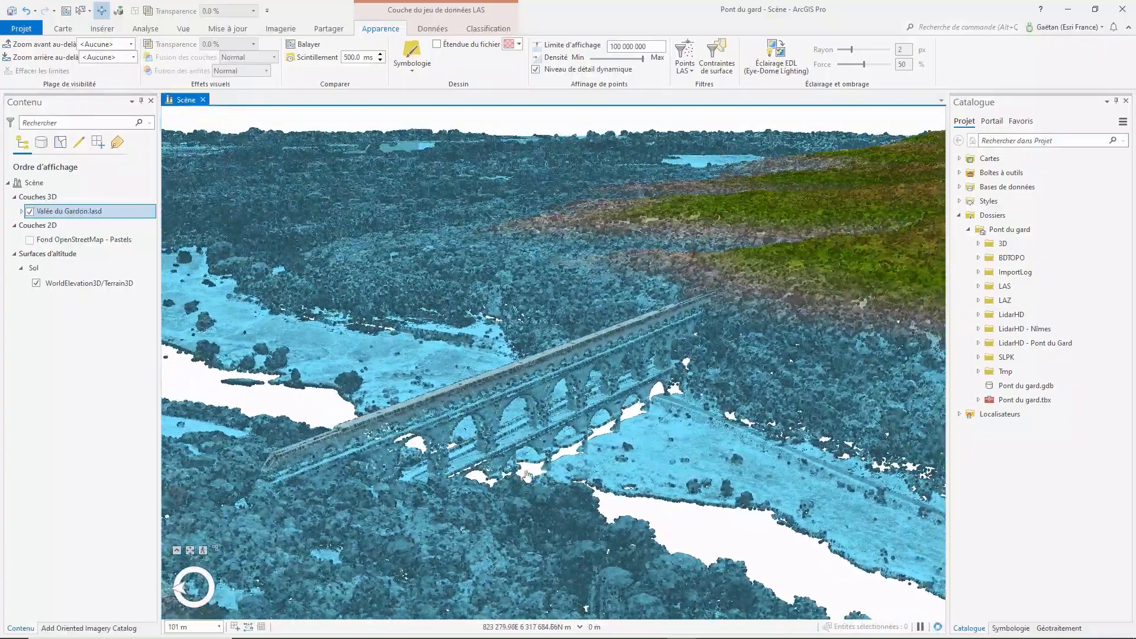
scroll(527, 475, "up", 3)
scroll(541, 452, "down", 2)
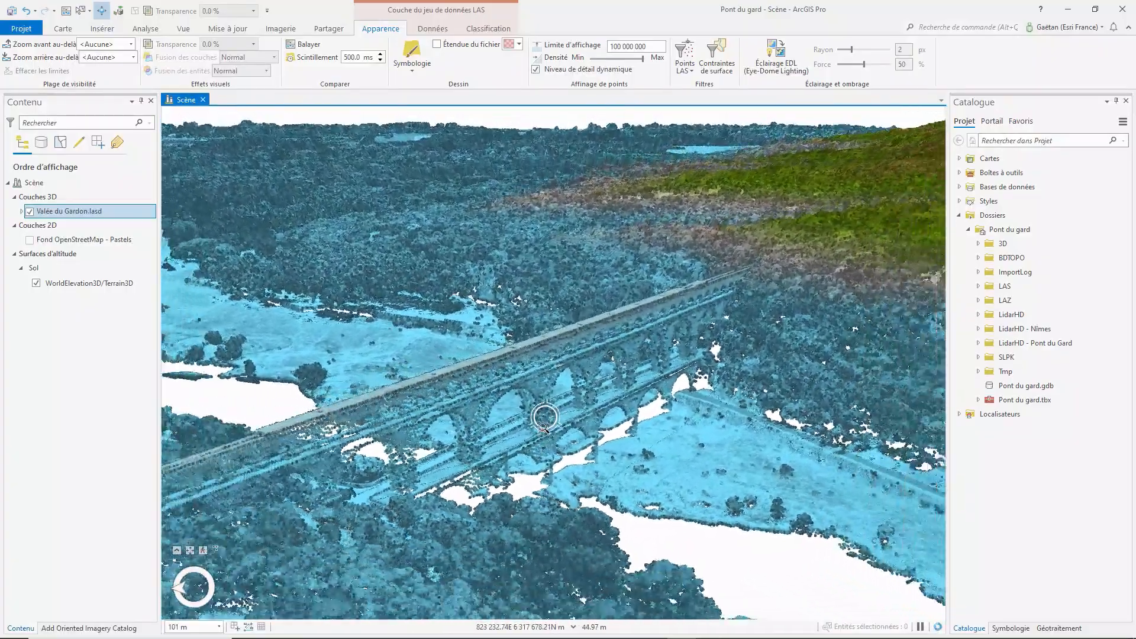